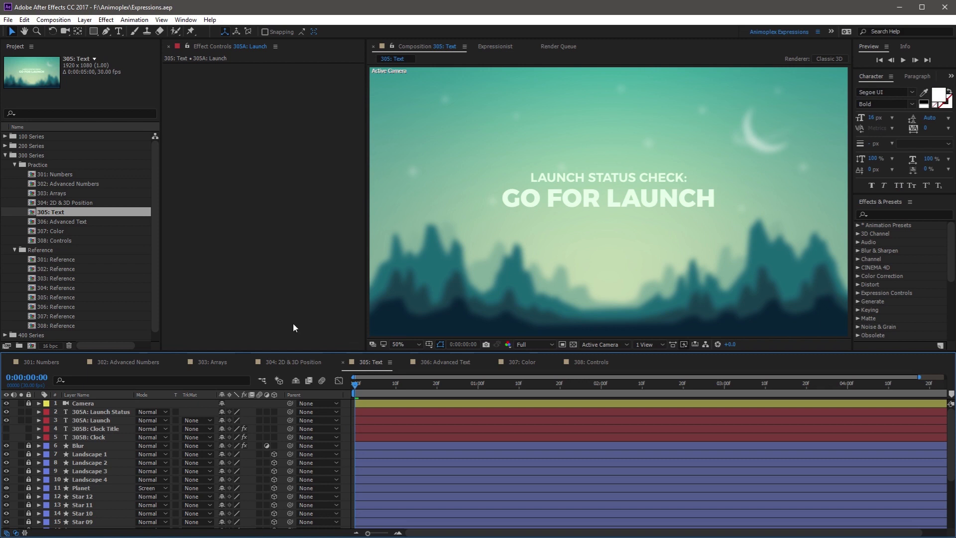
Reveal the modified properties of the 305A: Launch text layer
{"action": "left_click", "coordinate": [107, 421]}
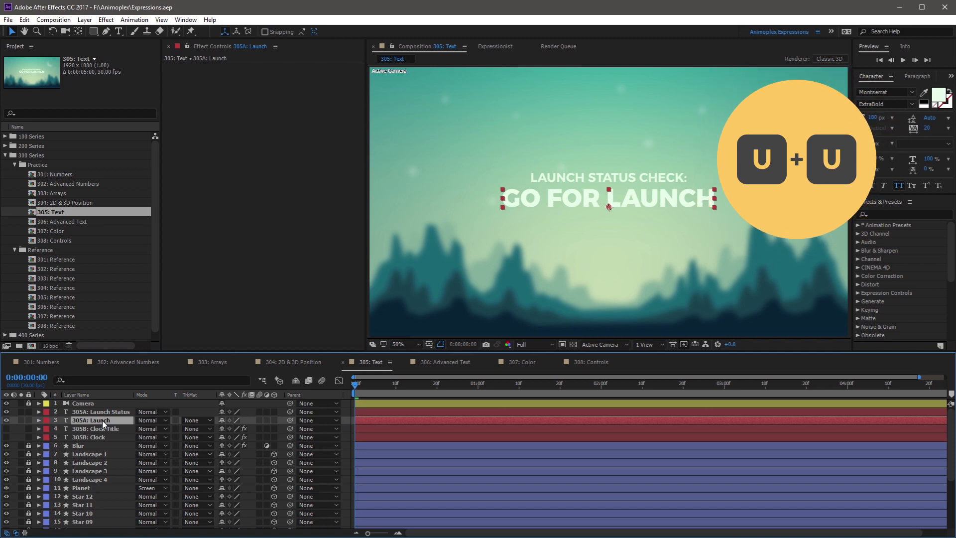
{"action": "key", "text": "u"}
{"action": "key", "text": "u"}
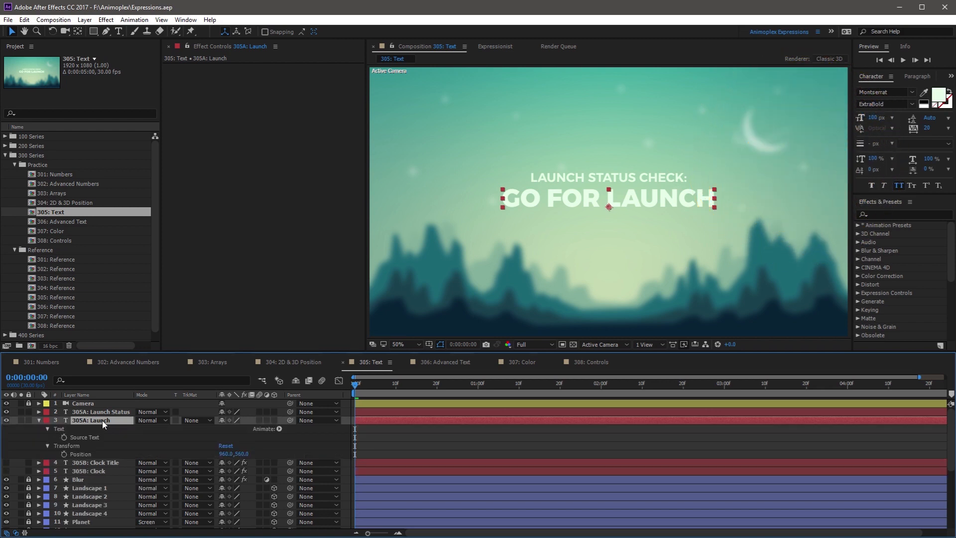
Give the 305A: Launch layer's Source Text the expression thisComp.layer("305A: Launch Status").text.sourceText
{"action": "left_click", "coordinate": [84, 438]}
{"action": "left_click", "coordinate": [64, 437], "text": "alt"}
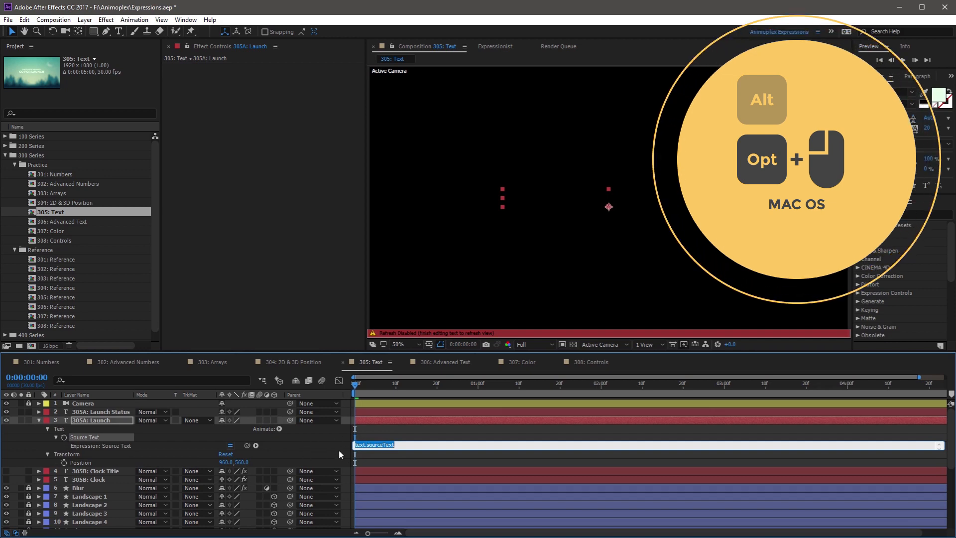
{"action": "left_click", "coordinate": [405, 445]}
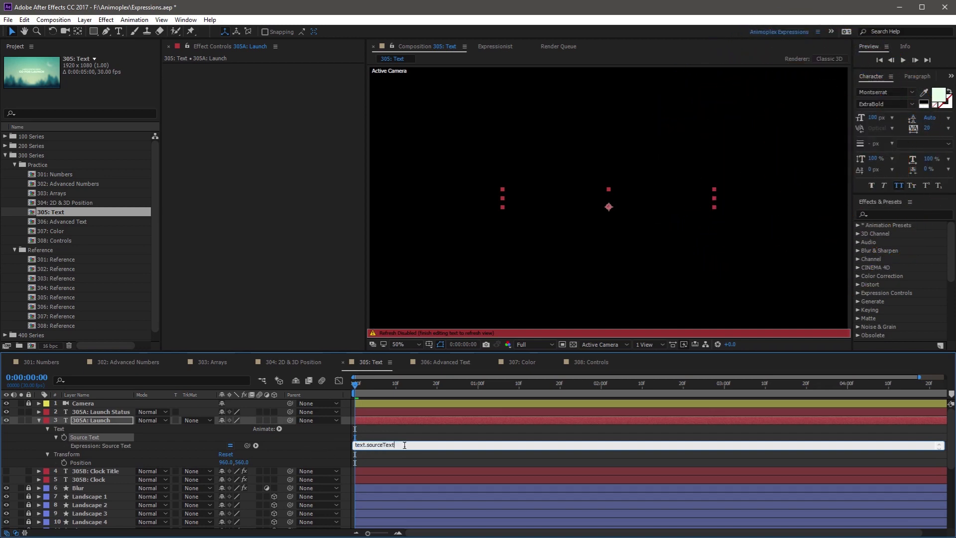
{"action": "key", "text": "Home"}
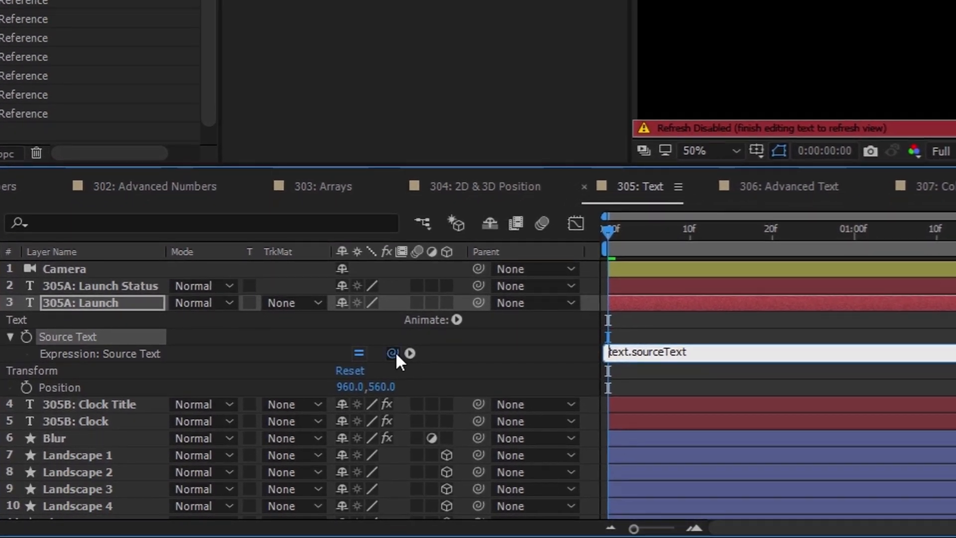
{"action": "left_click_drag", "start_coordinate": [396, 352], "coordinate": [112, 285]}
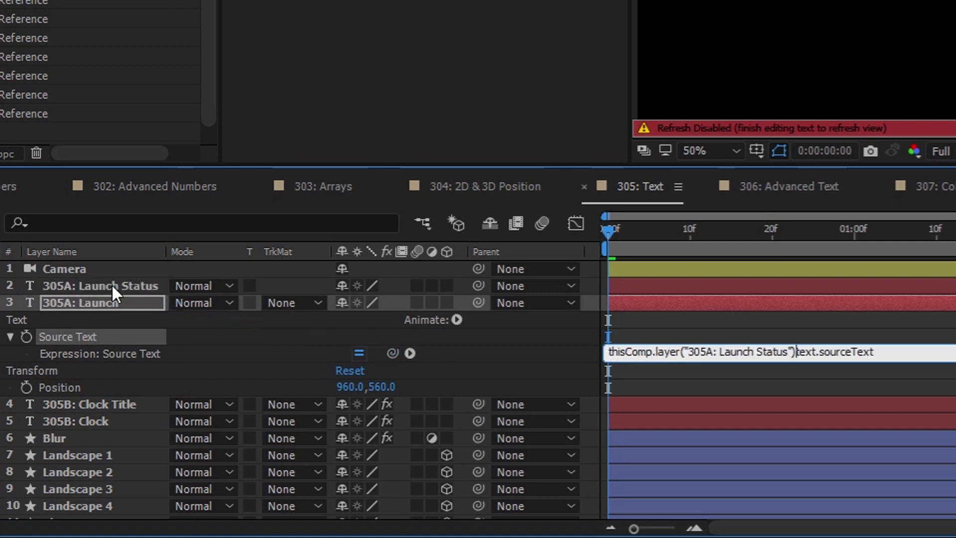
{"action": "type", "text": "."}
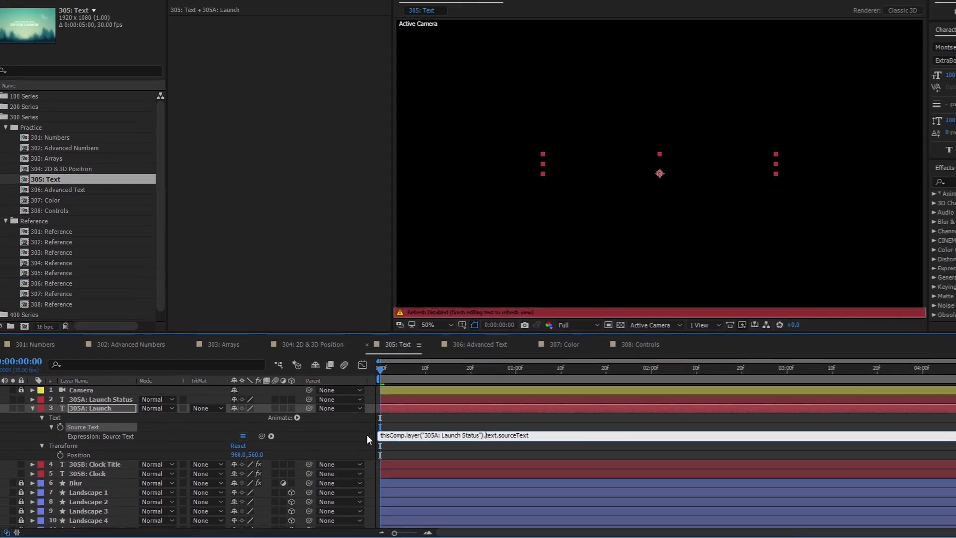
{"action": "left_click", "coordinate": [403, 409]}
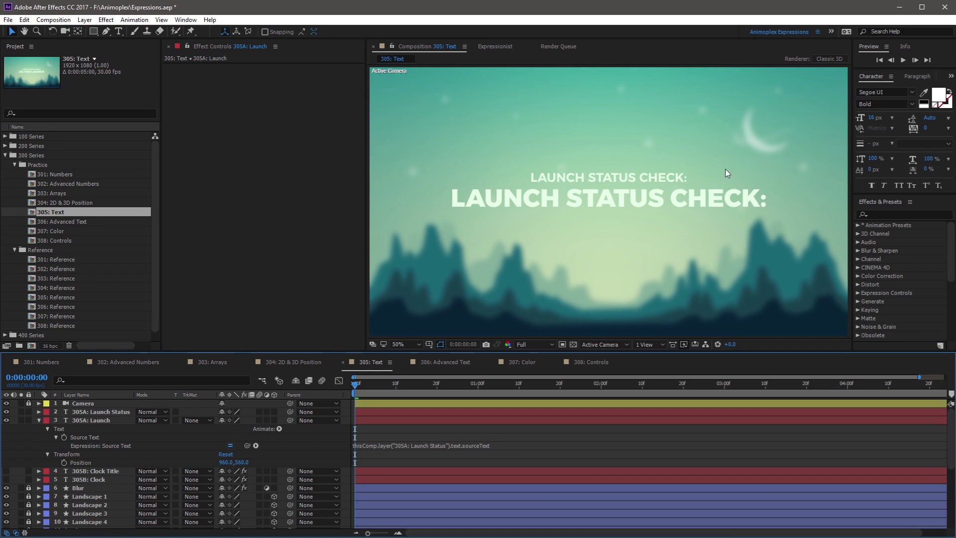
Duplicate the 305: Text composition, rename the copy Template and open it
{"action": "left_click", "coordinate": [56, 212]}
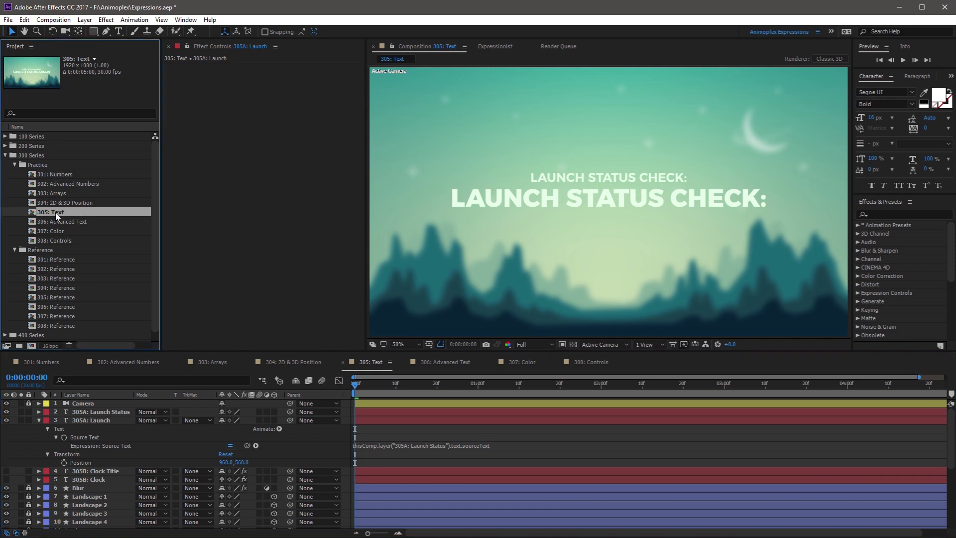
{"action": "key", "text": "ctrl+d"}
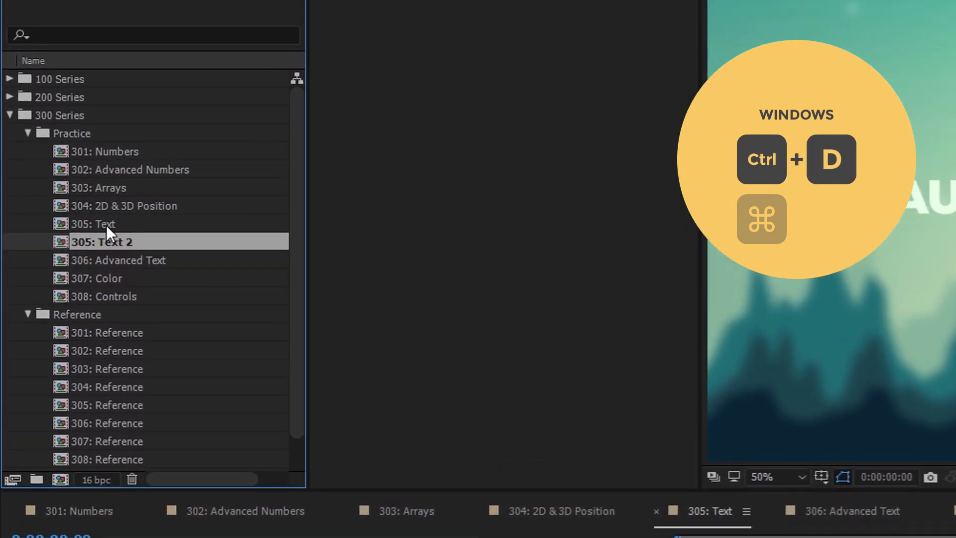
{"action": "key", "text": "Return"}
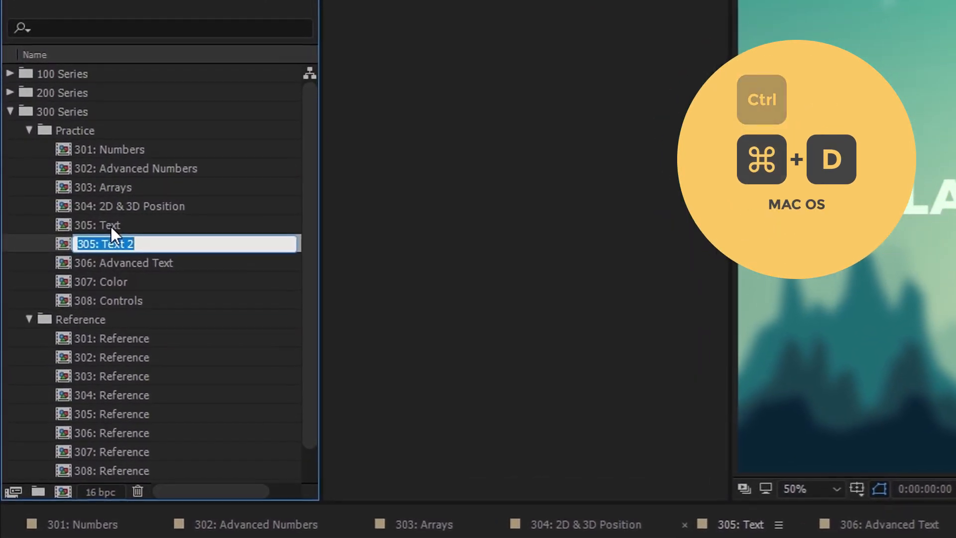
{"action": "type", "text": "Template"}
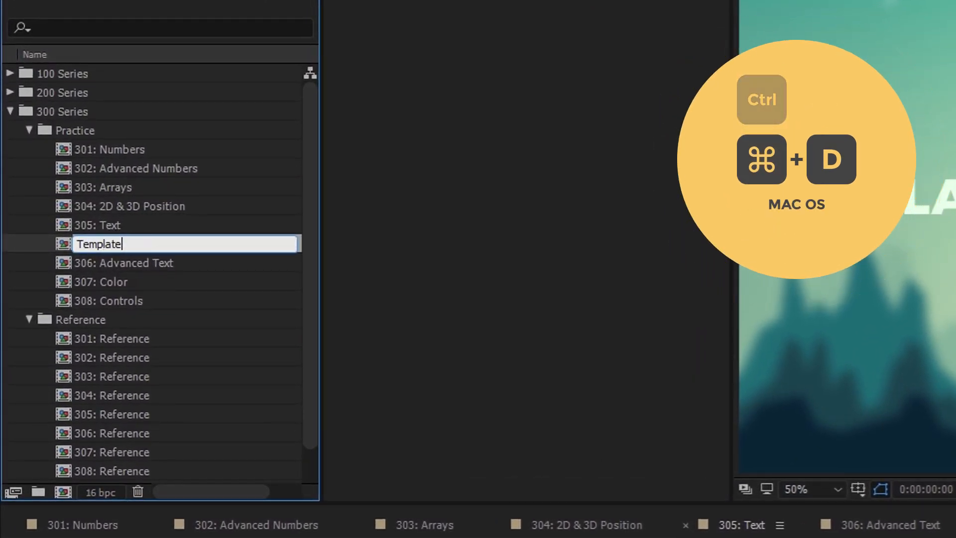
{"action": "key", "text": "Return"}
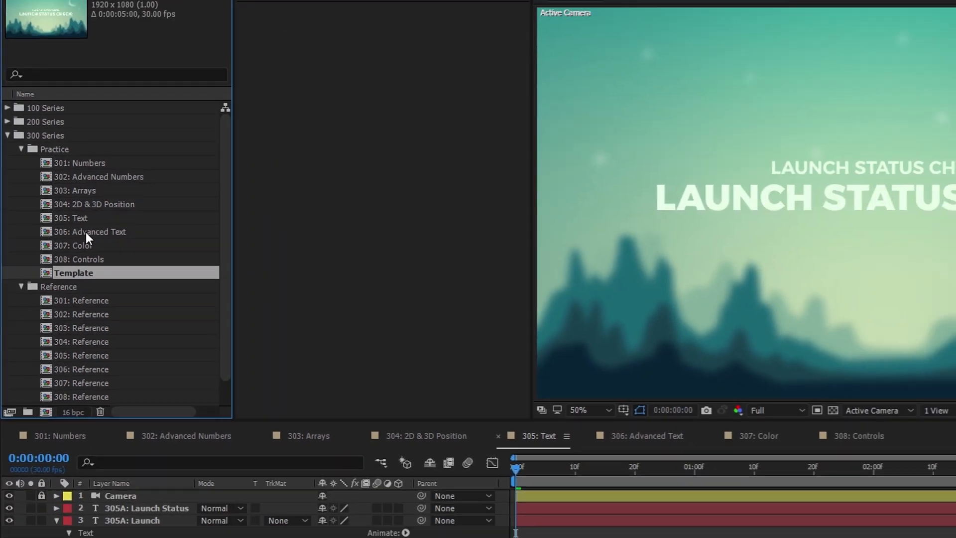
{"action": "double_click", "coordinate": [72, 273]}
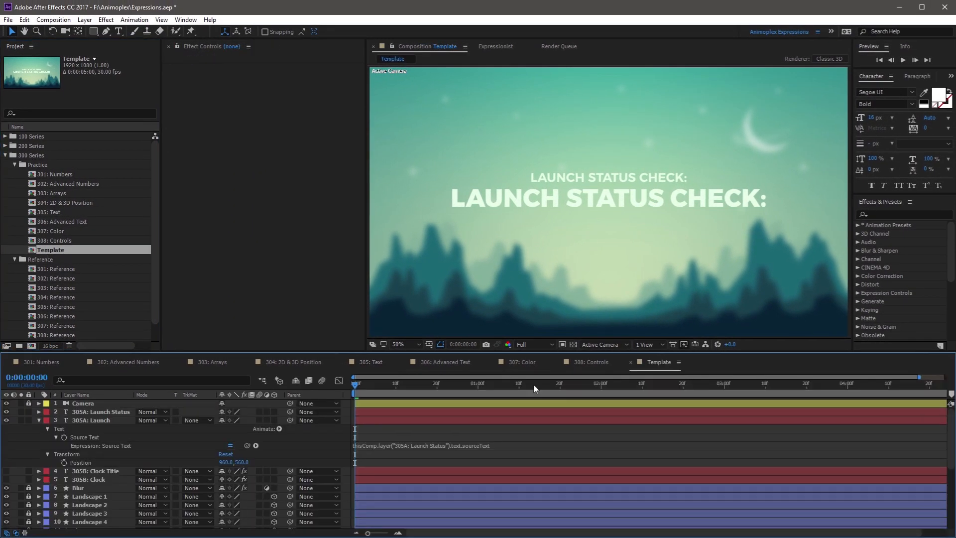
In the Template composition, remove the Source Text expression from the 305A: Launch layer and change its text to TESTING
{"action": "double_click", "coordinate": [411, 422]}
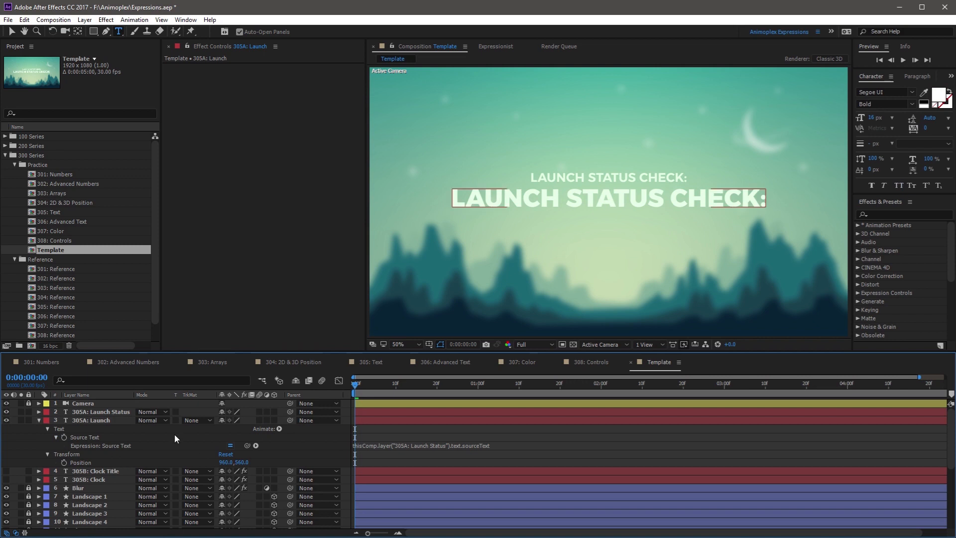
{"action": "left_click", "coordinate": [92, 420]}
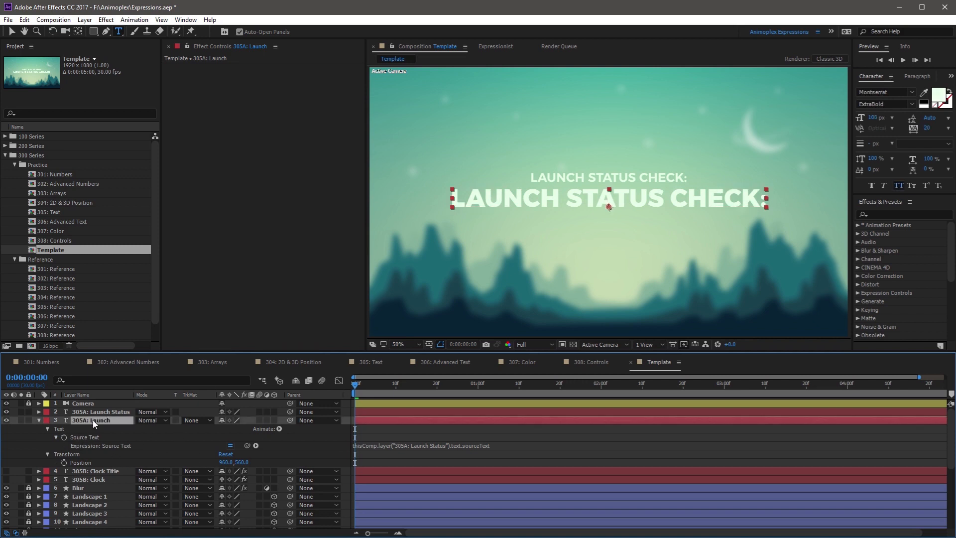
{"action": "left_click", "coordinate": [65, 439], "text": "alt"}
{"action": "left_click", "coordinate": [594, 198]}
{"action": "key", "text": "ctrl+a"}
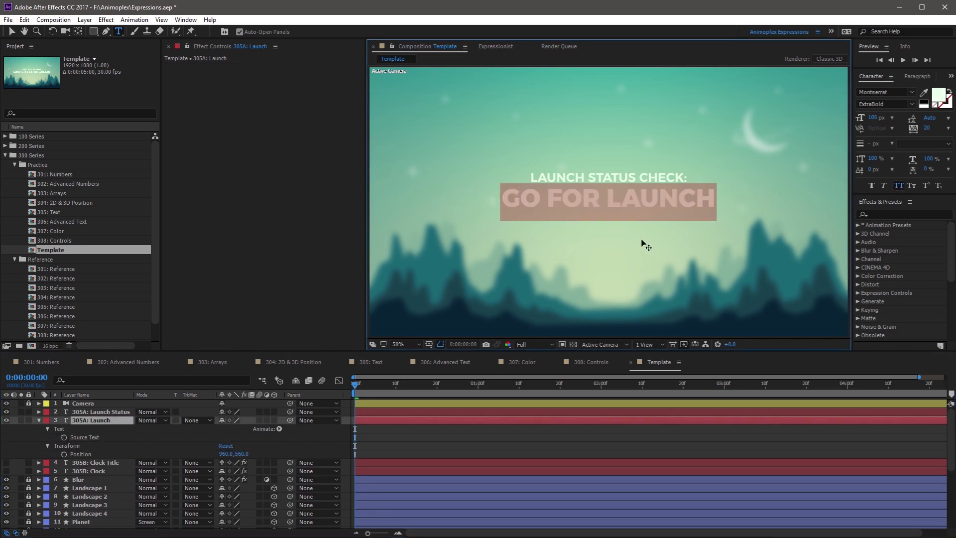
{"action": "type", "text": "TESTING"}
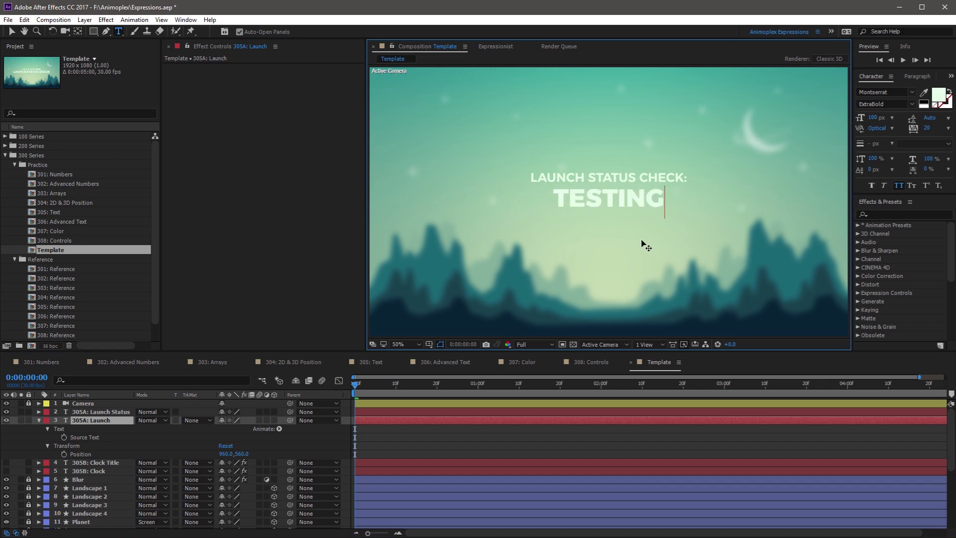
{"action": "left_click", "coordinate": [322, 438]}
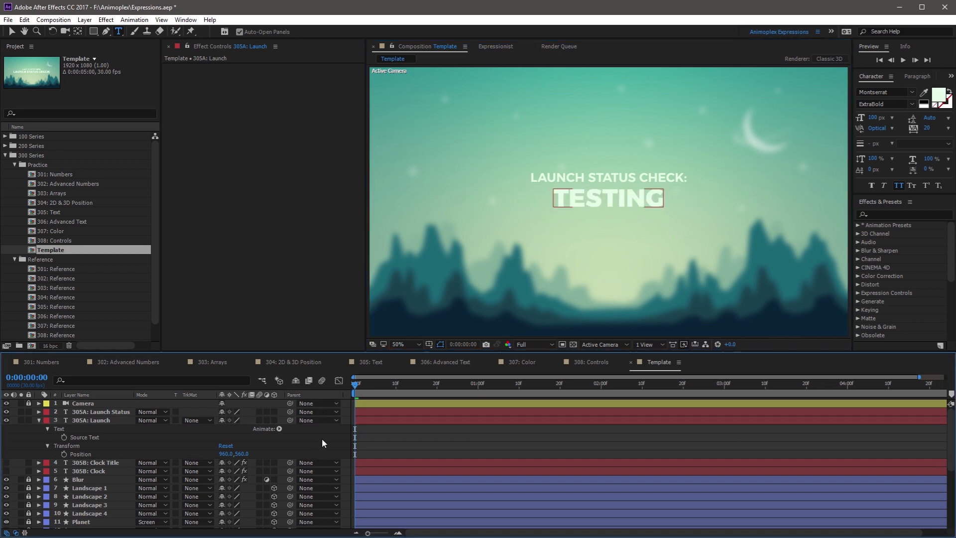
Copy the Source Text of Template's 305A: Launch layer with property links
{"action": "left_click", "coordinate": [87, 422]}
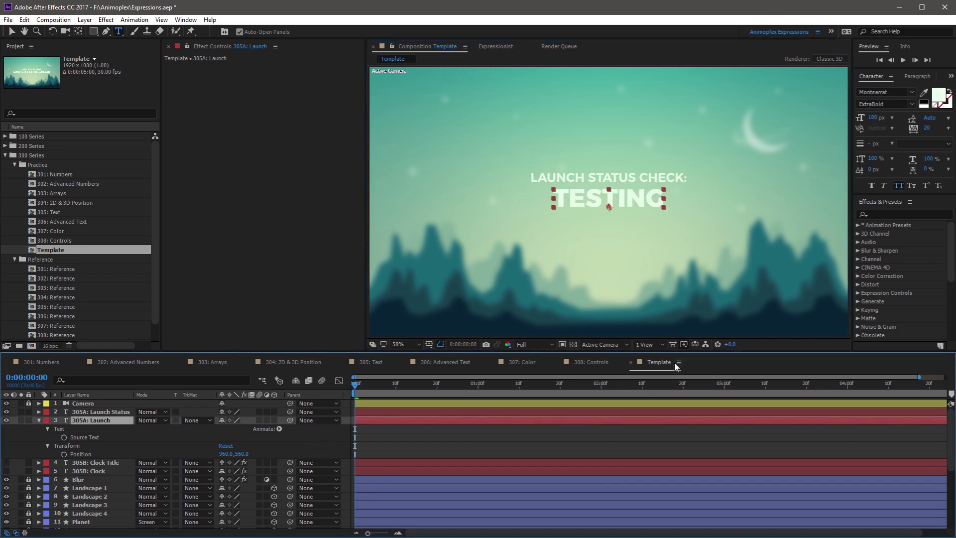
{"action": "left_click", "coordinate": [98, 438]}
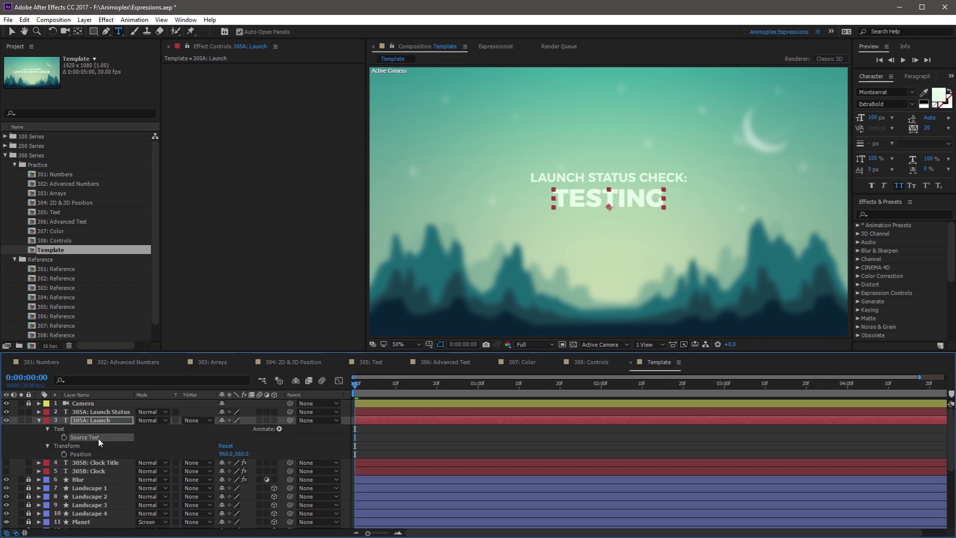
{"action": "left_click", "coordinate": [27, 22]}
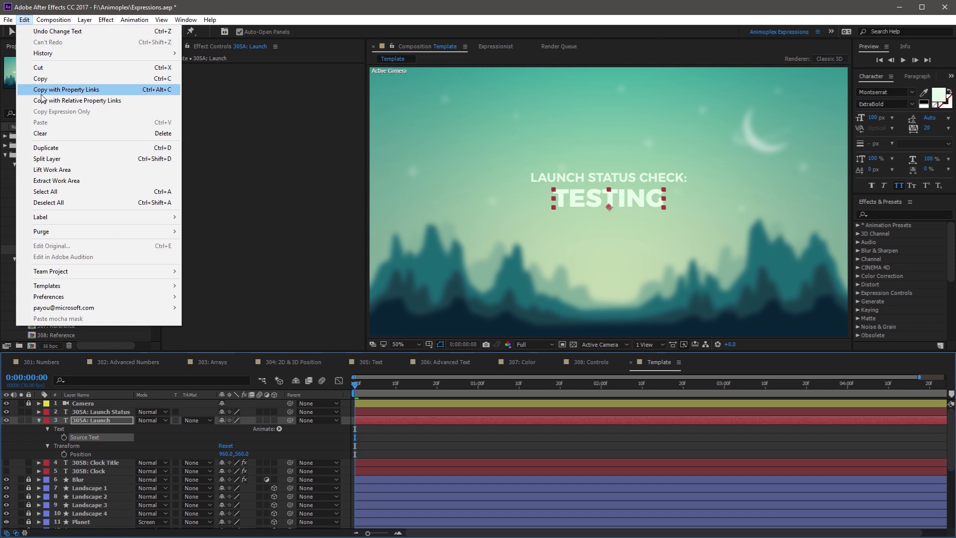
{"action": "left_click", "coordinate": [43, 90]}
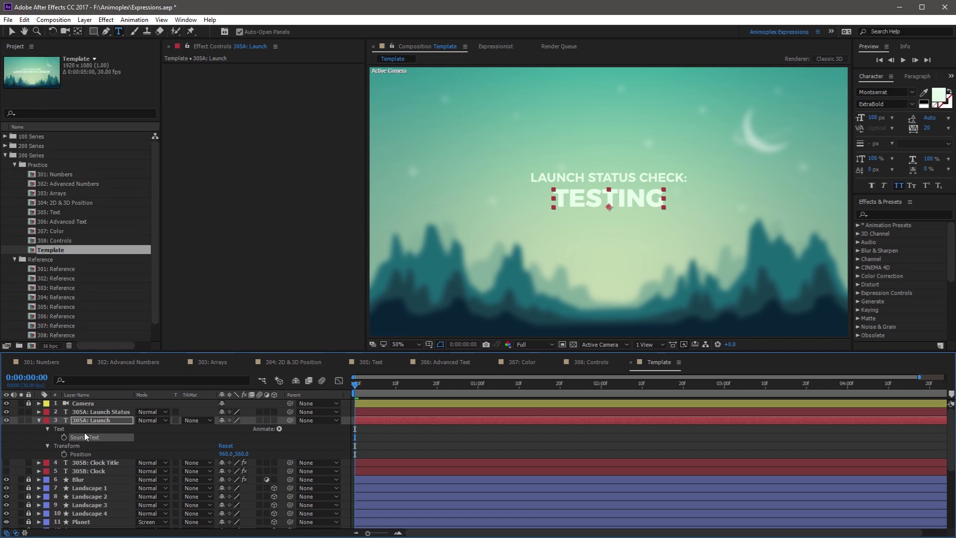
Paste the linked property onto the Source Text of the 305A: Launch layer in the 305: Text composition
{"action": "left_click", "coordinate": [368, 364]}
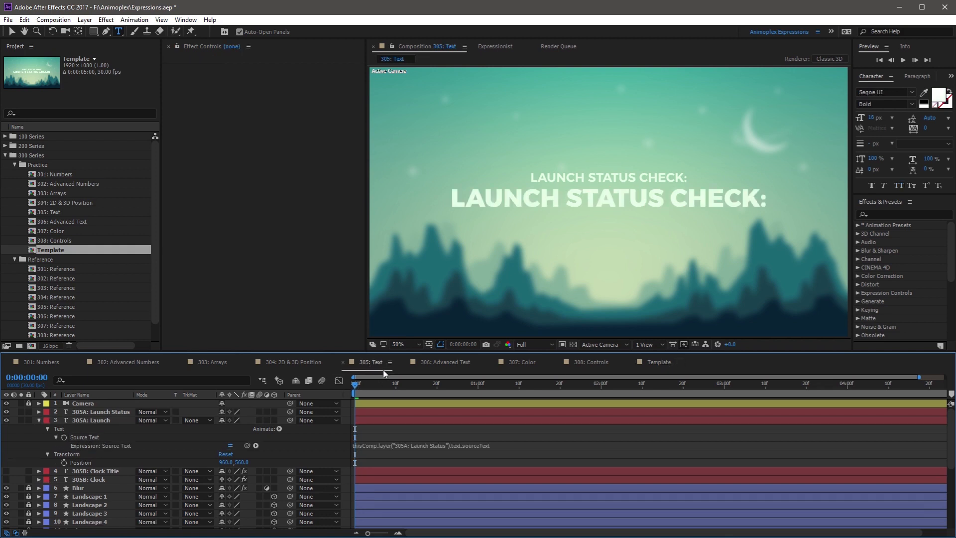
{"action": "left_click", "coordinate": [84, 437]}
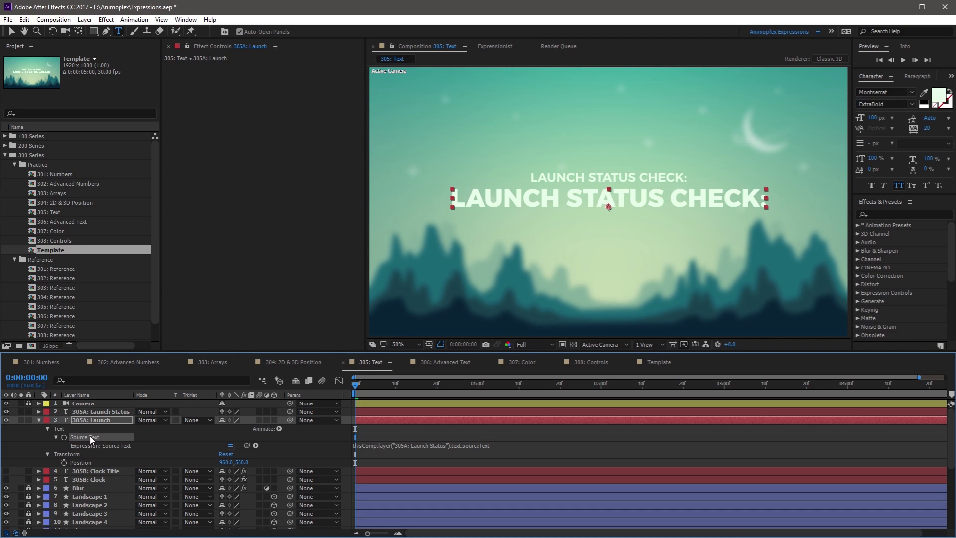
{"action": "key", "text": "ctrl+v"}
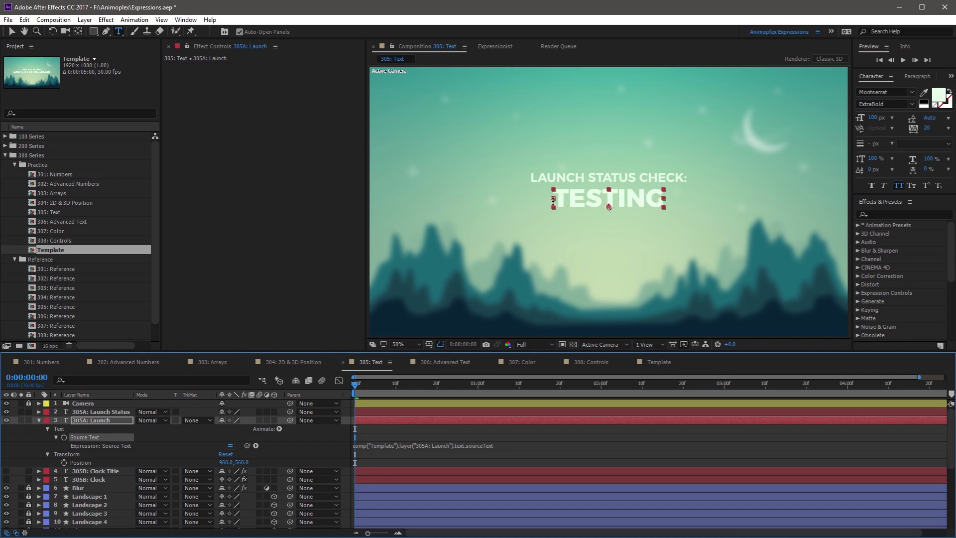
{"action": "key", "text": "v"}
{"action": "left_click", "coordinate": [333, 443]}
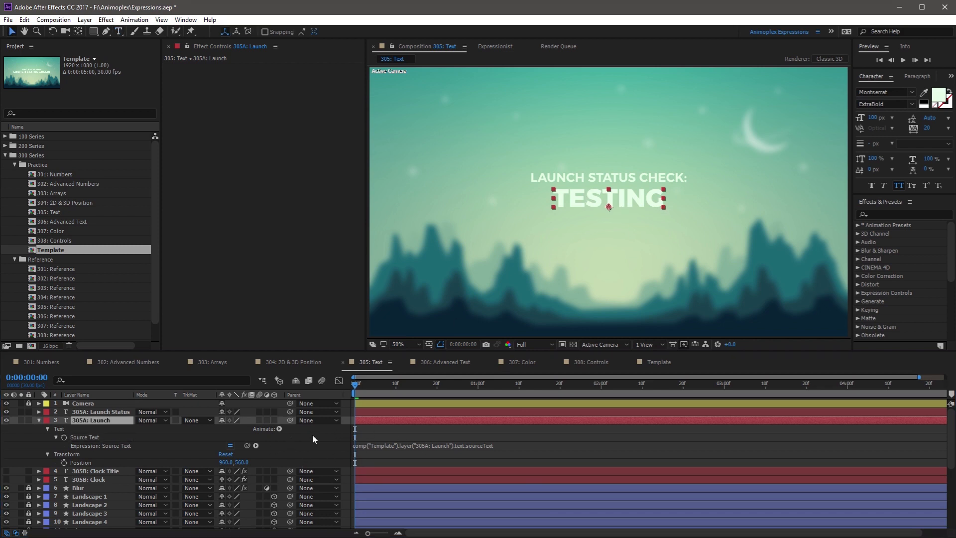
In the Template composition, set the fill colour of the TESTING text to white (FFFFFF)
{"action": "left_click", "coordinate": [658, 360]}
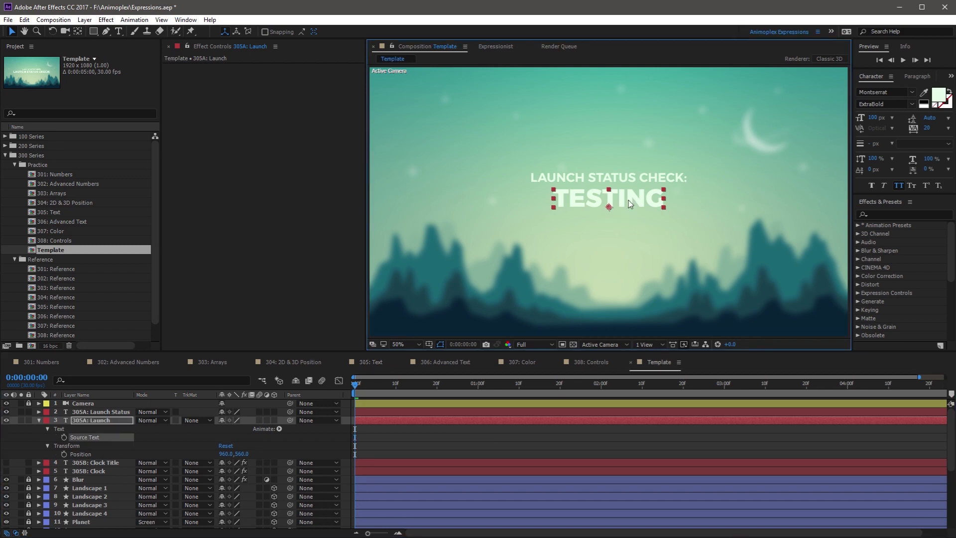
{"action": "left_click", "coordinate": [940, 92]}
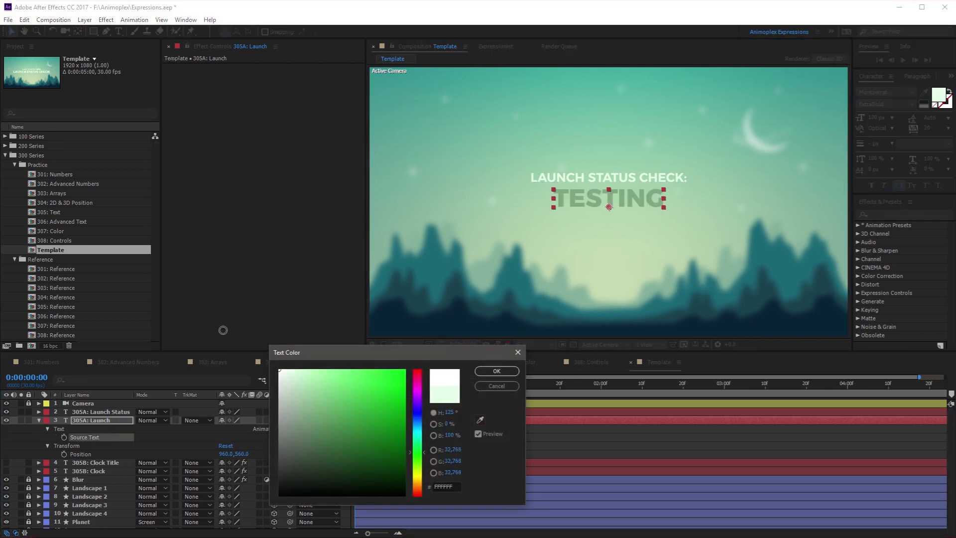
{"action": "left_click", "coordinate": [496, 371]}
{"action": "left_click", "coordinate": [367, 452]}
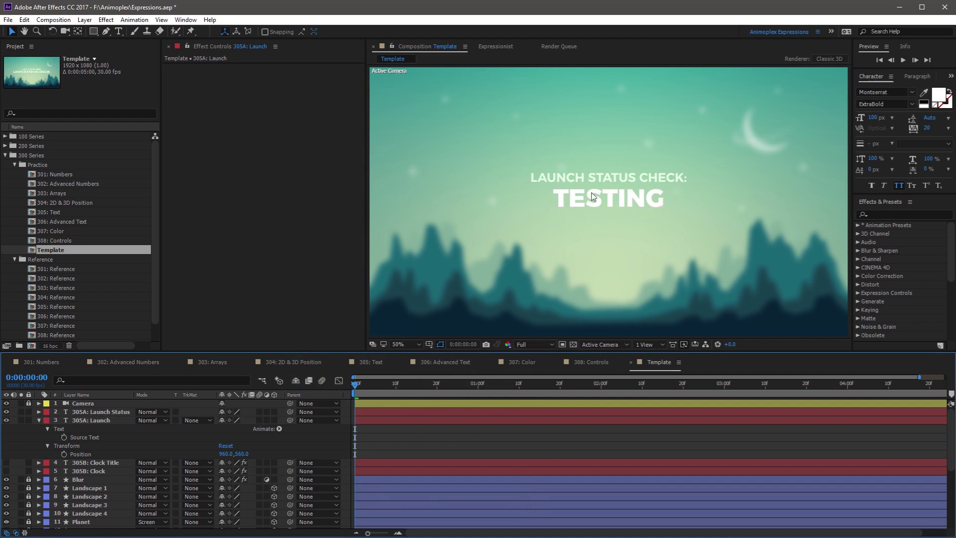
In the 305: Text composition, collapse the 305A: Launch layer's properties and hide both 305A text layers
{"action": "left_click", "coordinate": [370, 363]}
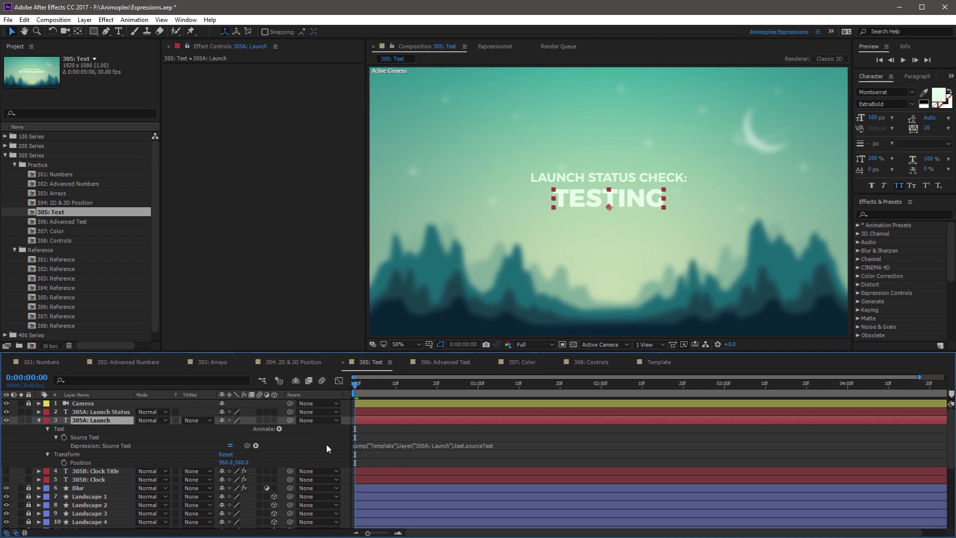
{"action": "left_click", "coordinate": [115, 411], "text": "shift"}
{"action": "left_click", "coordinate": [39, 420]}
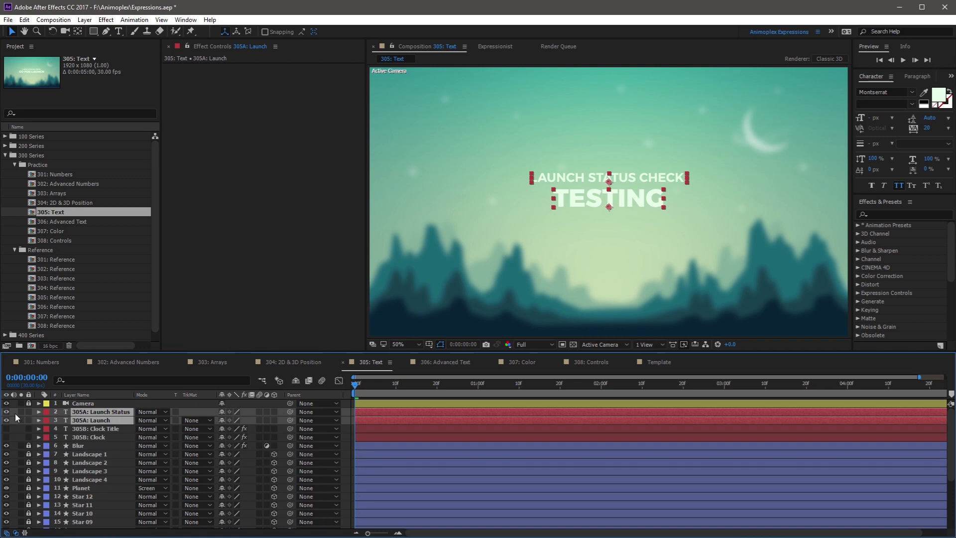
{"action": "left_click", "coordinate": [6, 411]}
{"action": "left_click", "coordinate": [6, 420]}
Make the 305B: Clock Title and 305B: Clock layers visible and leave all layers deselected
{"action": "left_click", "coordinate": [80, 428]}
{"action": "left_click", "coordinate": [83, 436], "text": "shift"}
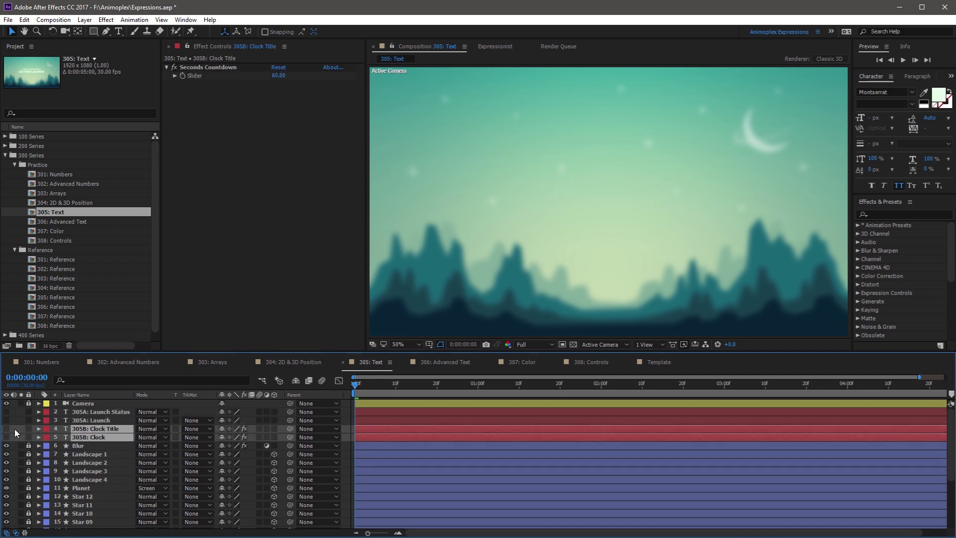
{"action": "left_click_drag", "start_coordinate": [6, 428], "coordinate": [6, 437]}
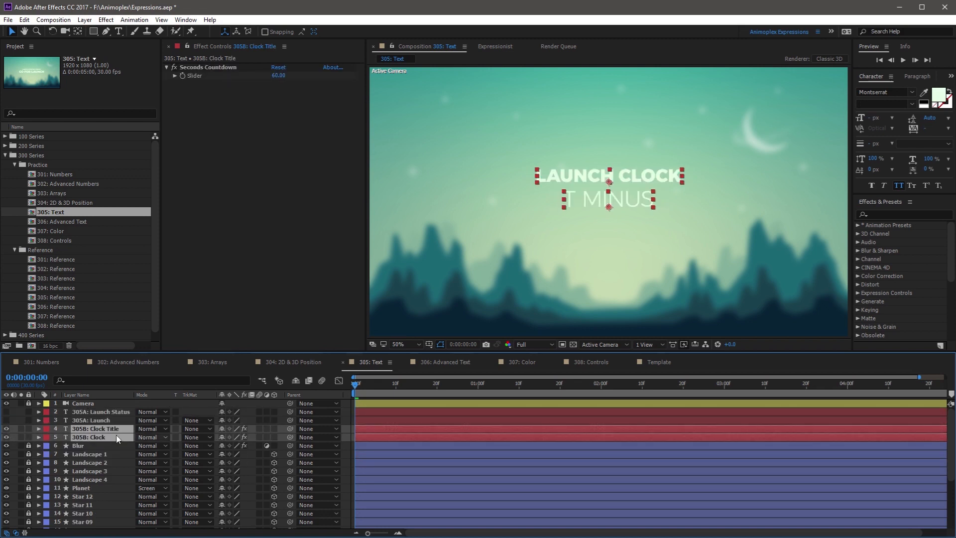
{"action": "key", "text": "F2"}
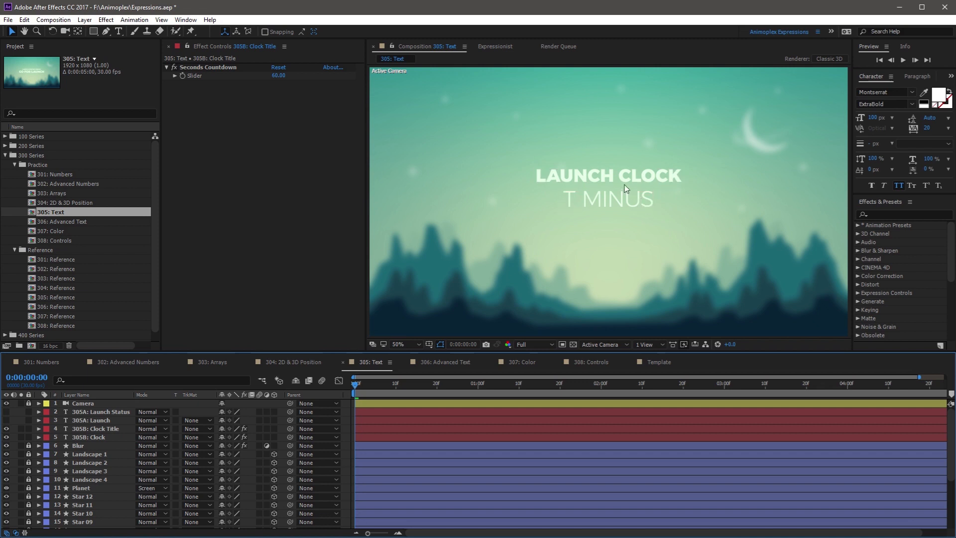
Reveal the Countdown slider keyframes on the 305B: Clock layer and scrub through the start of the timeline
{"action": "left_click", "coordinate": [102, 437]}
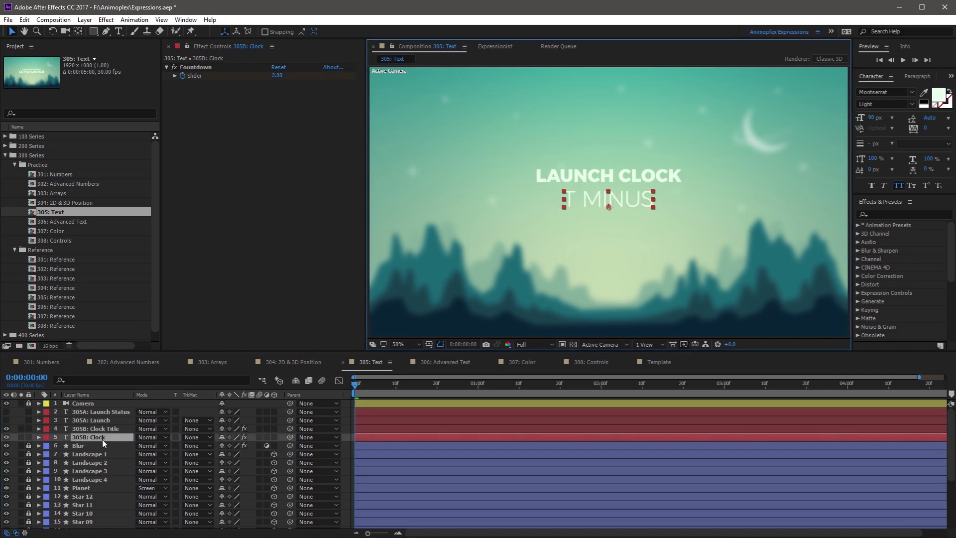
{"action": "left_click", "coordinate": [198, 68]}
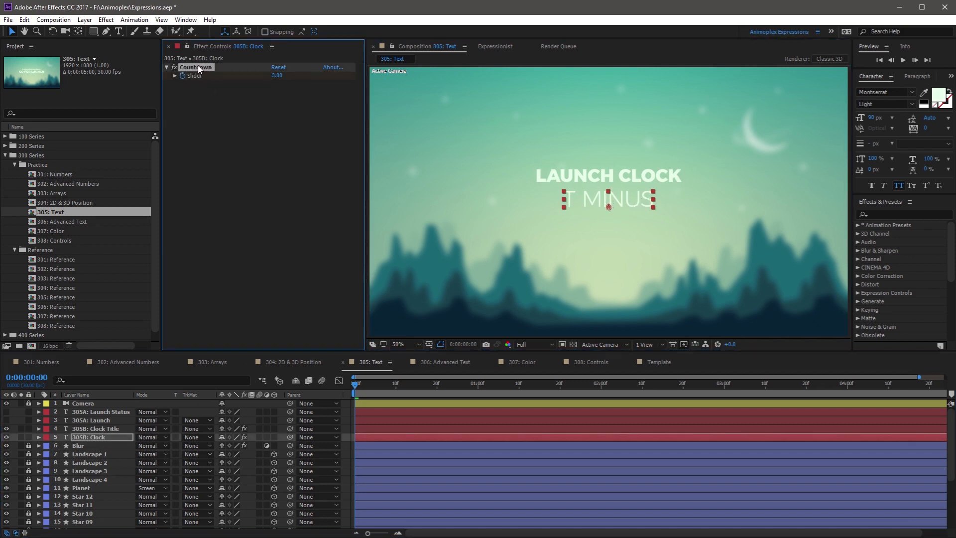
{"action": "key", "text": "u"}
{"action": "left_click_drag", "start_coordinate": [477, 384], "coordinate": [459, 408]}
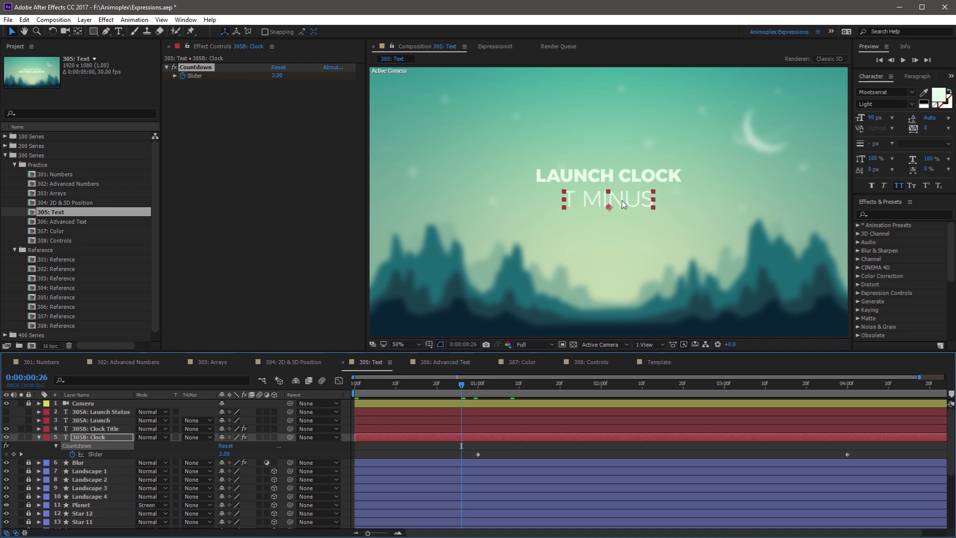
Reveal all modified properties of the 305B: Clock layer and enable an expression on its Source Text
{"action": "left_click", "coordinate": [113, 436]}
{"action": "key", "text": "u"}
{"action": "key", "text": "u"}
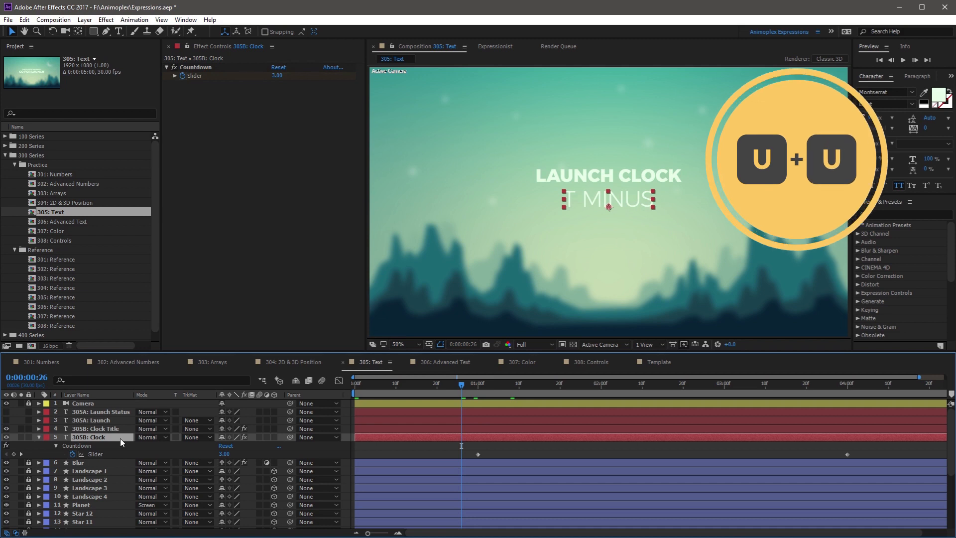
{"action": "left_click", "coordinate": [90, 454]}
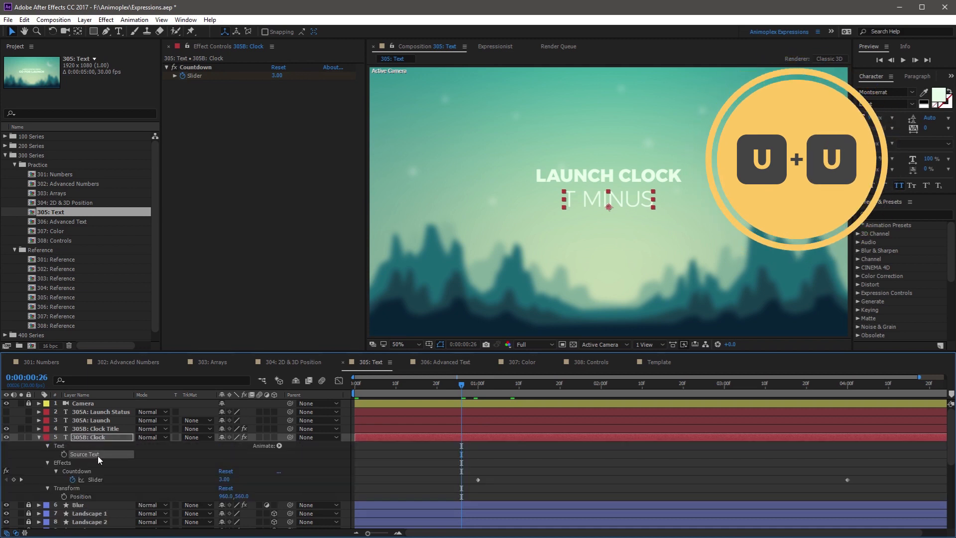
{"action": "left_click", "coordinate": [64, 454], "text": "alt"}
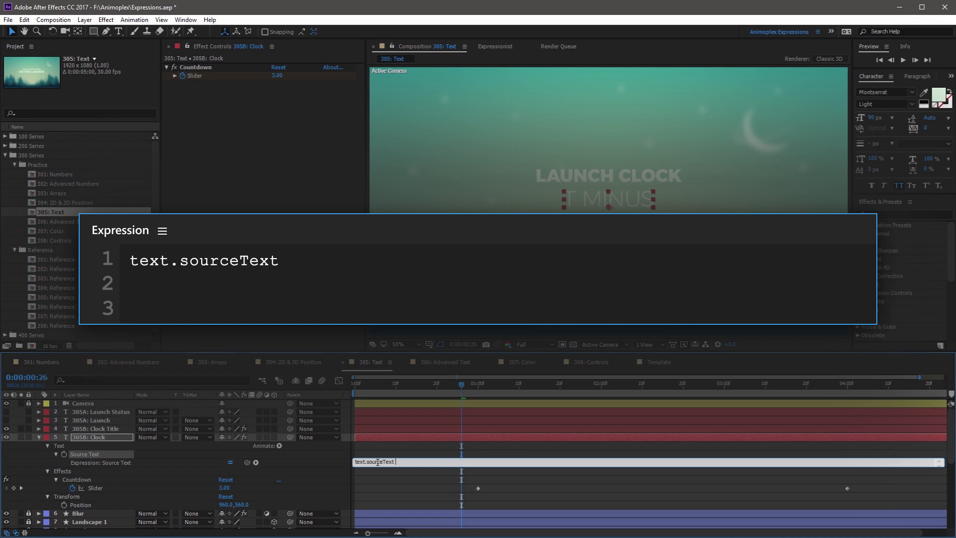
Append + " " + to the text.sourceText expression, followed by a link to the layer's Countdown slider
{"action": "type", "text": "+ \" \""}
{"action": "type", "text": "+"}
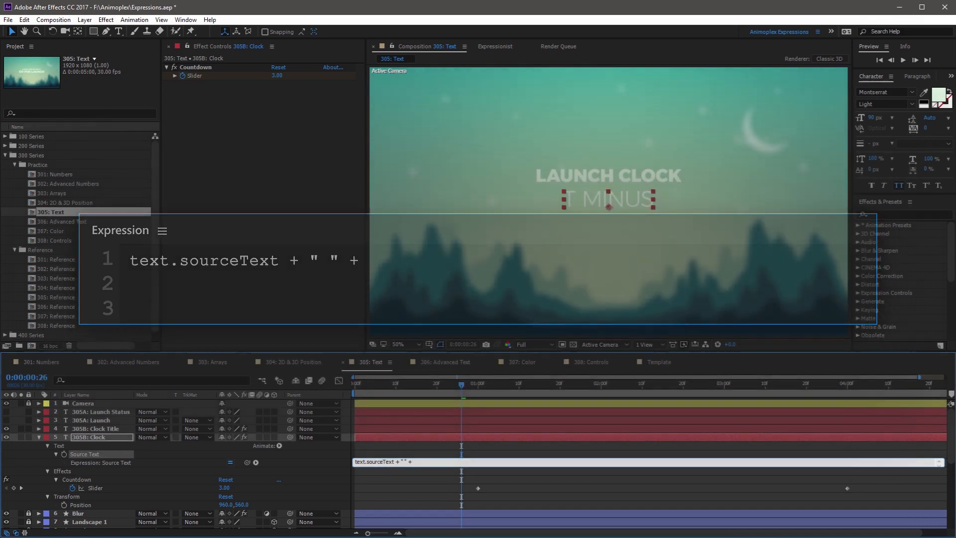
{"action": "left_click_drag", "start_coordinate": [247, 462], "coordinate": [200, 76]}
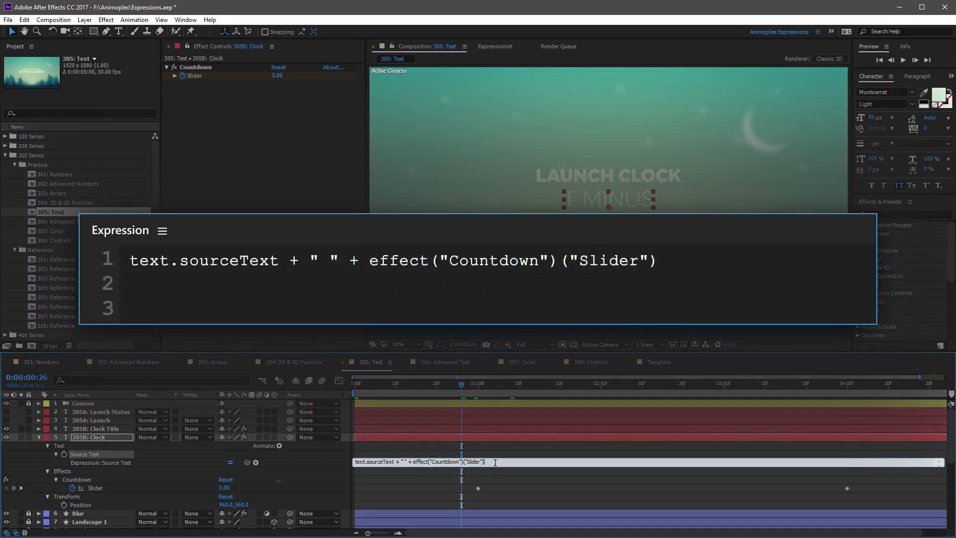
Complete the clock expression with .value + " seconds" after the Countdown slider reference and apply it
{"action": "type", "text": ".value"}
{"action": "type", "text": "+ \"\""}
{"action": "key", "text": "Left"}
{"action": "type", "text": "seconds"}
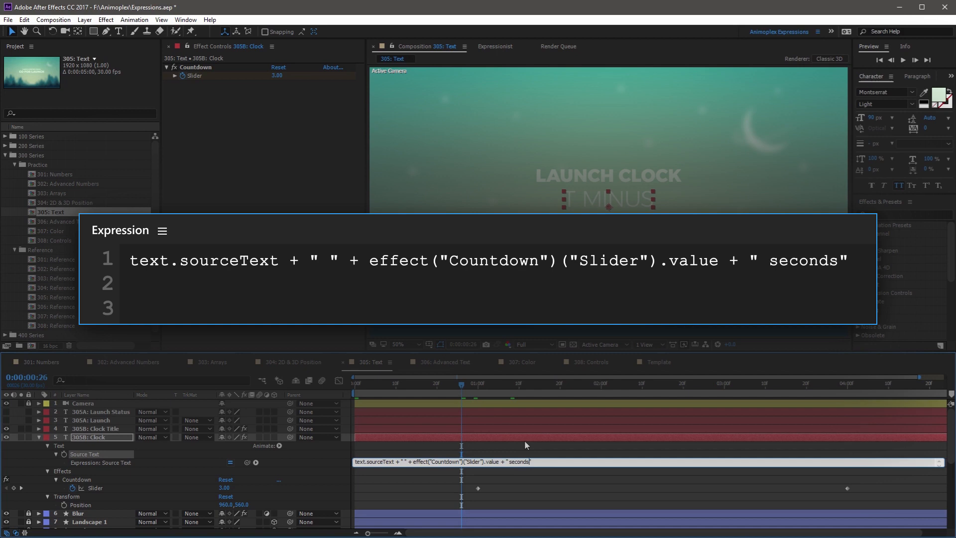
{"action": "left_click", "coordinate": [524, 440]}
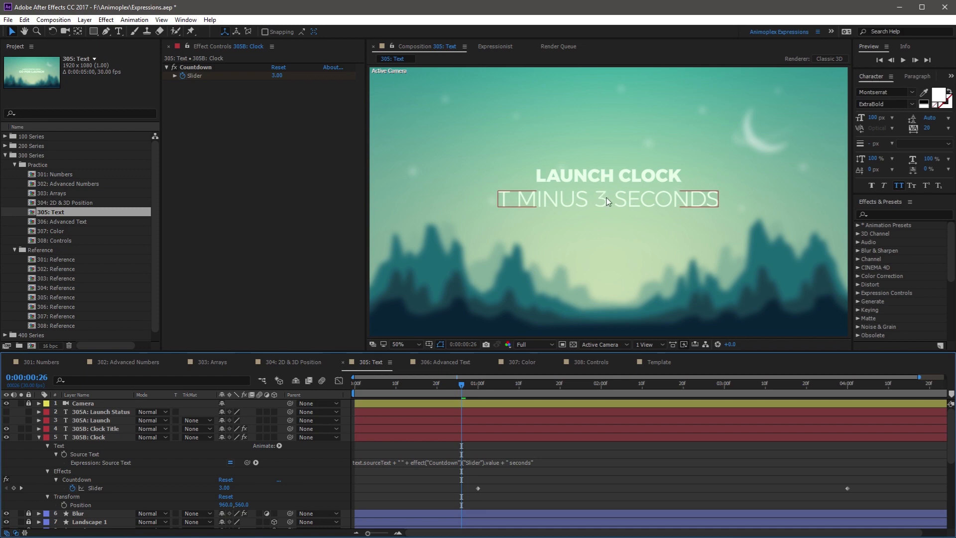
Insert .toFixed(2) after .value in the clock's Source Text expression and apply it
{"action": "left_click", "coordinate": [502, 462]}
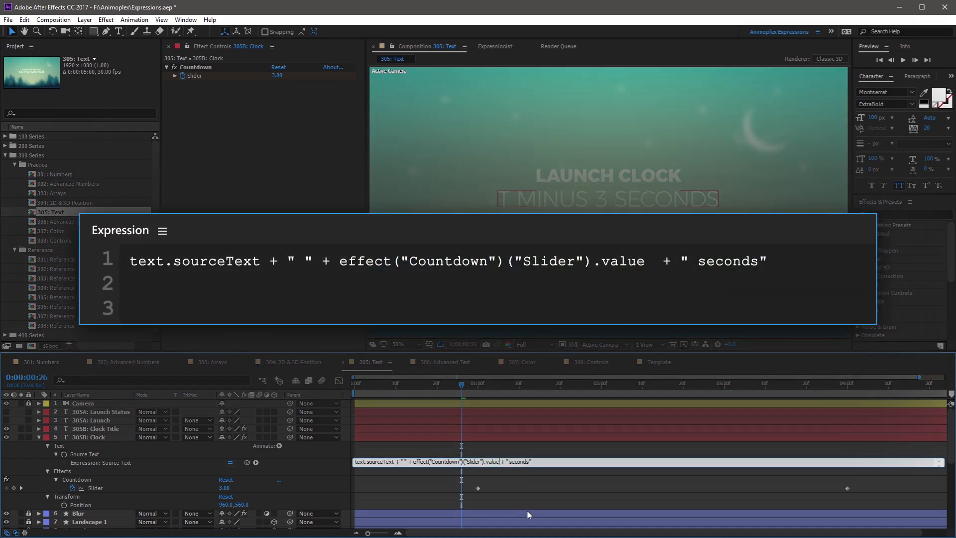
{"action": "type", "text": ".toFixe"}
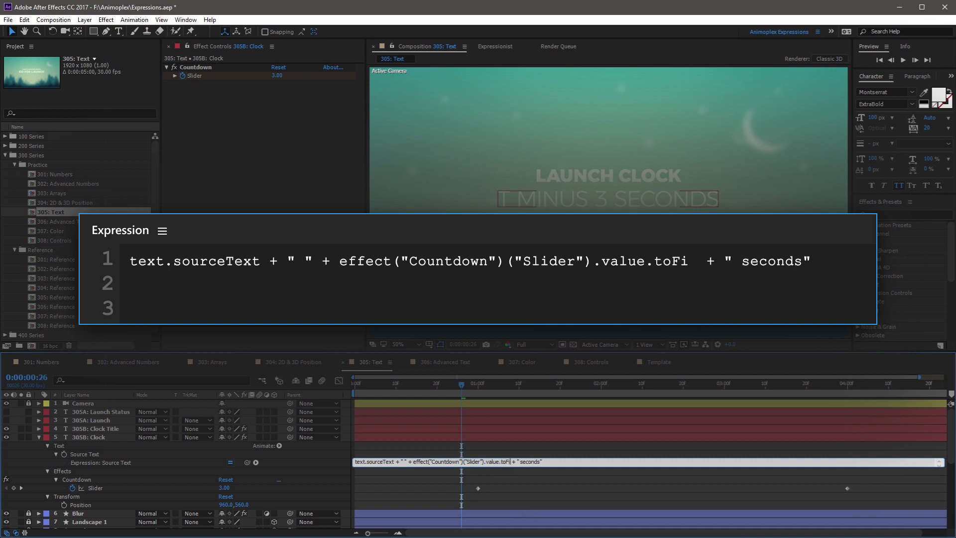
{"action": "type", "text": "d("}
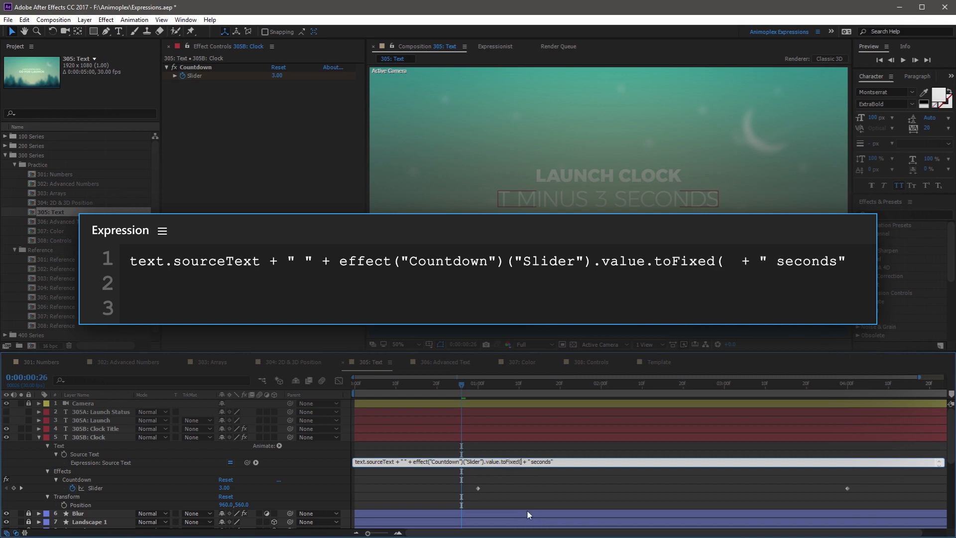
{"action": "type", "text": "2"}
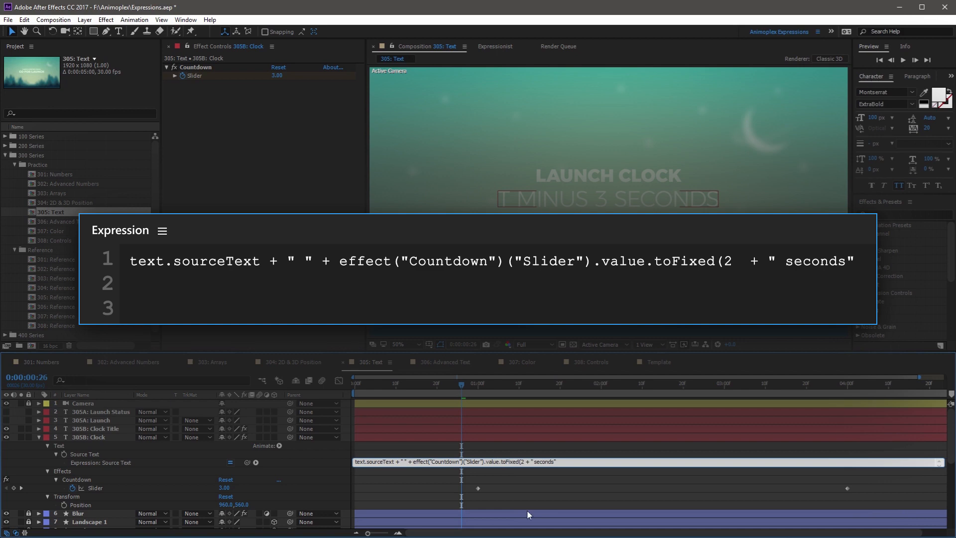
{"action": "type", "text": ")"}
{"action": "left_click", "coordinate": [337, 461]}
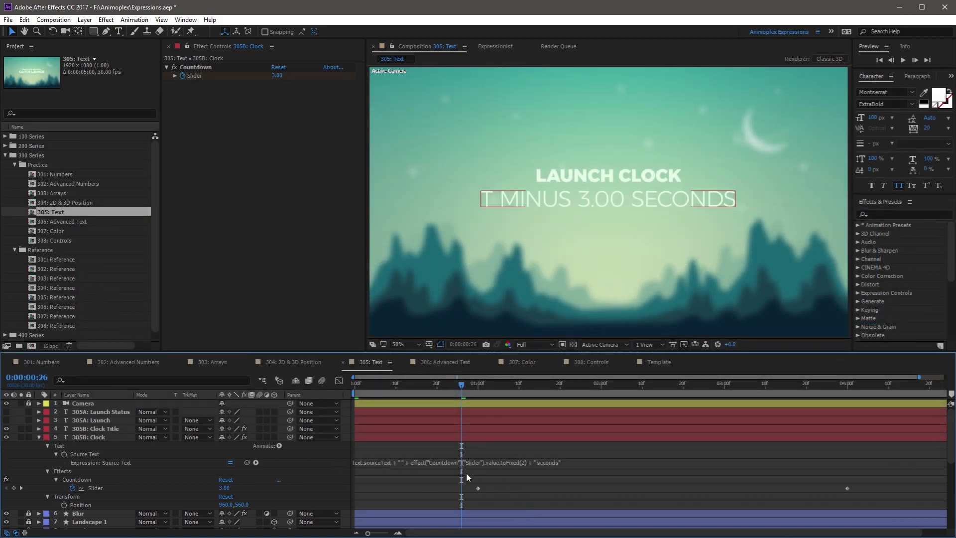
Return to the start of the composition and preview the countdown animation
{"action": "left_click_drag", "start_coordinate": [462, 388], "coordinate": [329, 395]}
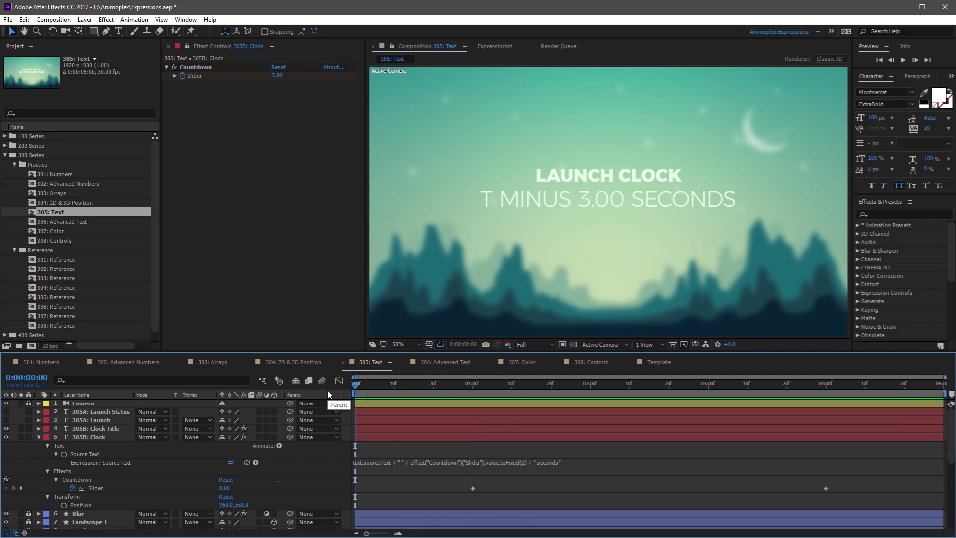
{"action": "key", "text": "space"}
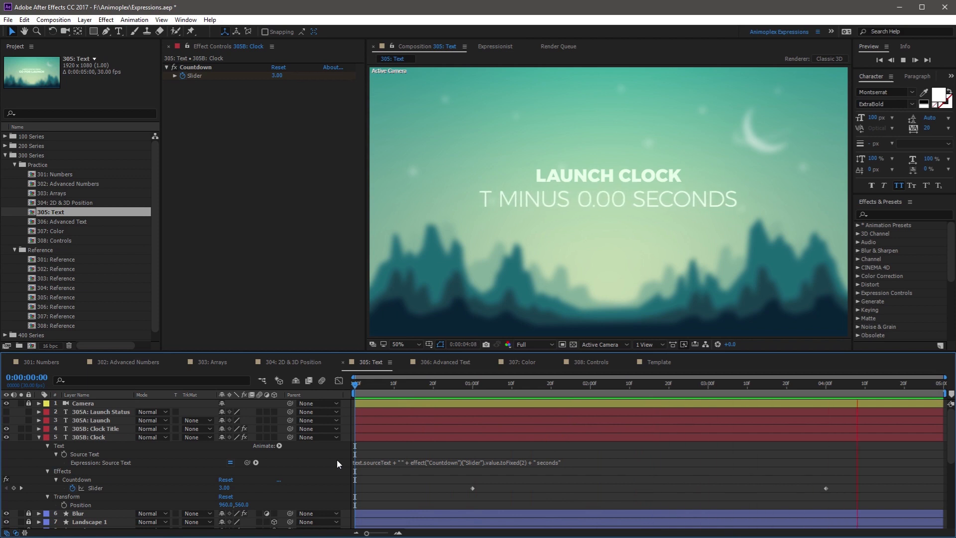
{"action": "key", "text": "space"}
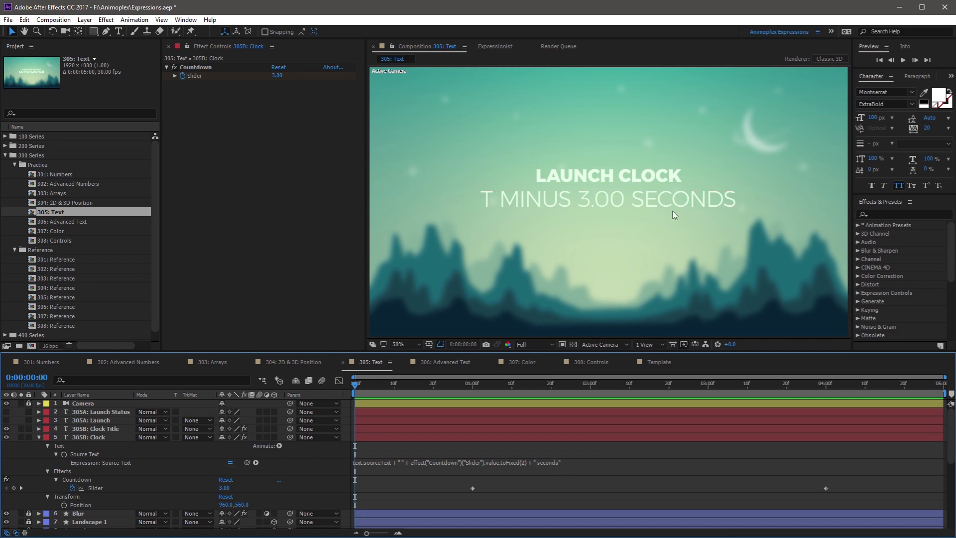
Add the word IN after T MINUS in the 305B: Clock layer's own text, keeping the expression as it is
{"action": "left_click", "coordinate": [383, 464]}
{"action": "left_click", "coordinate": [393, 462]}
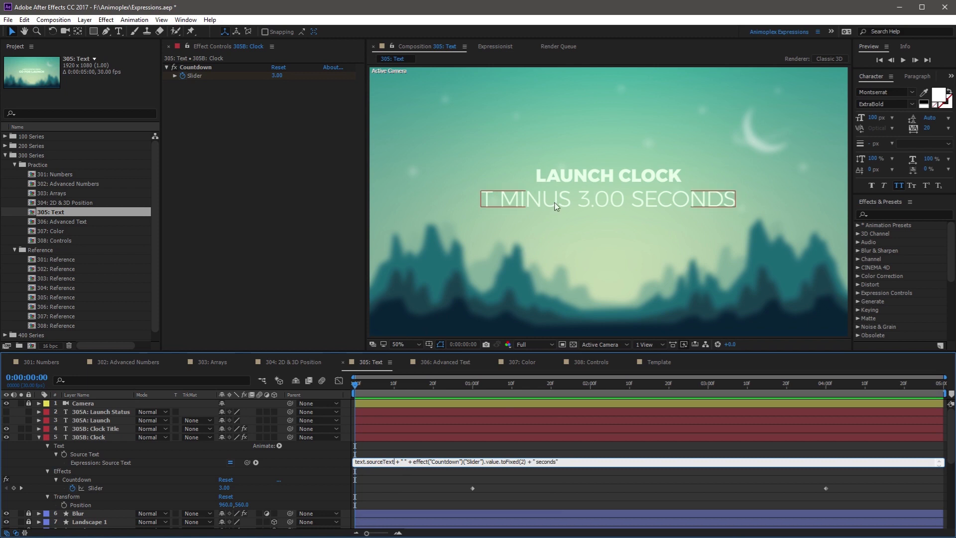
{"action": "double_click", "coordinate": [592, 204]}
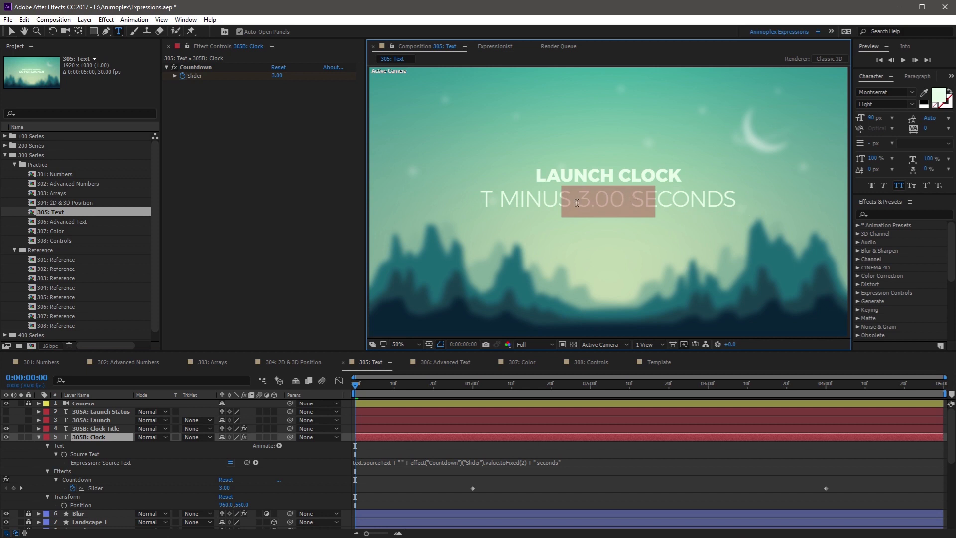
{"action": "left_click", "coordinate": [654, 198]}
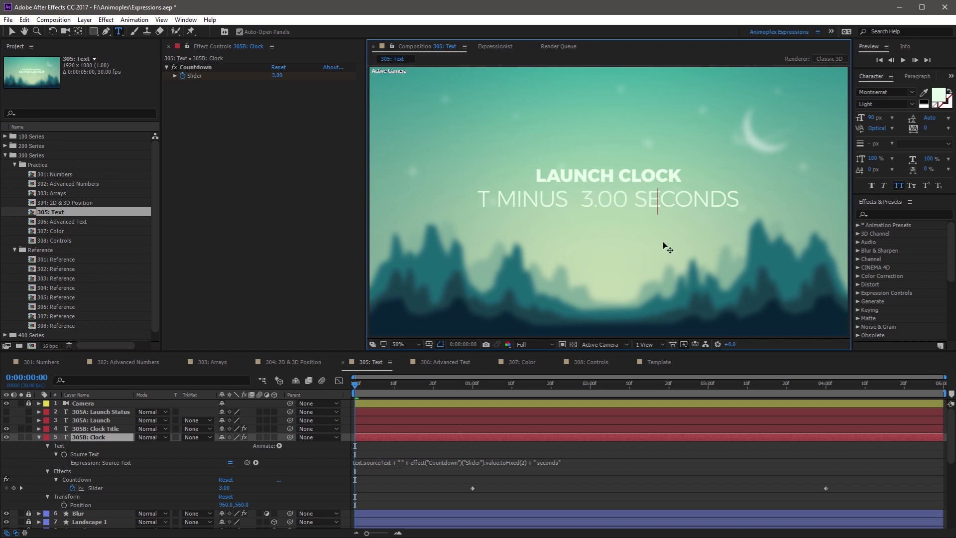
{"action": "type", "text": "IN"}
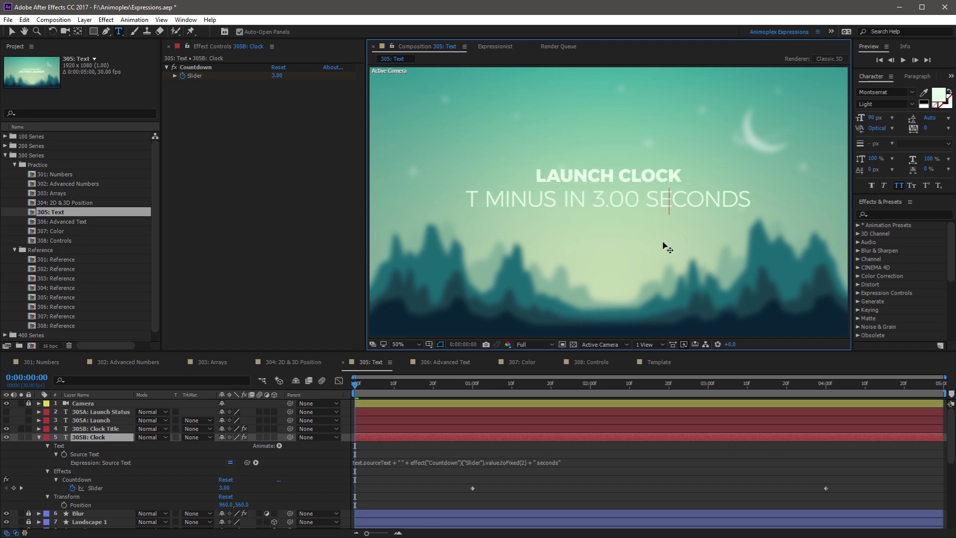
{"action": "left_click", "coordinate": [341, 455]}
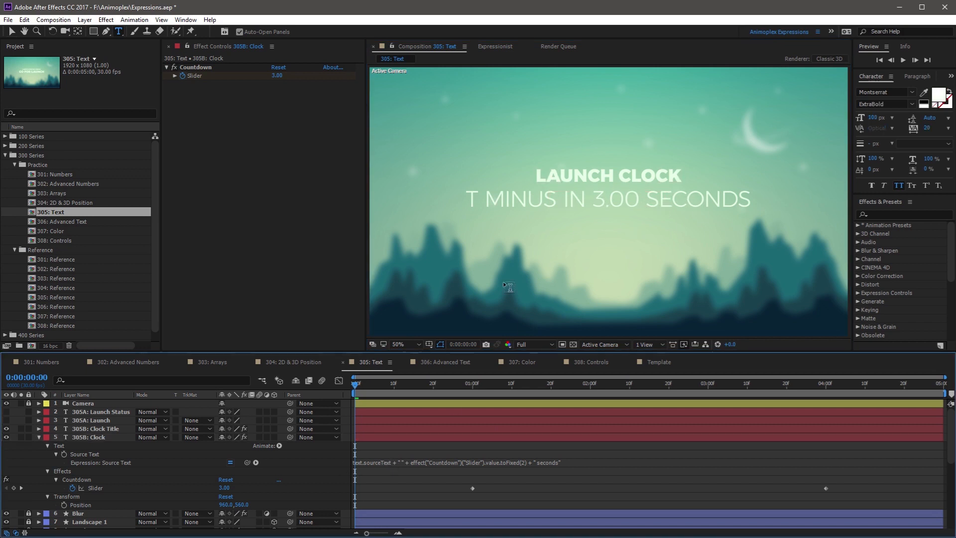
Select the text.sourceText part of the 305B: Clock layer's Source Text expression
{"action": "left_click", "coordinate": [394, 463]}
{"action": "left_click_drag", "start_coordinate": [395, 462], "coordinate": [335, 465]}
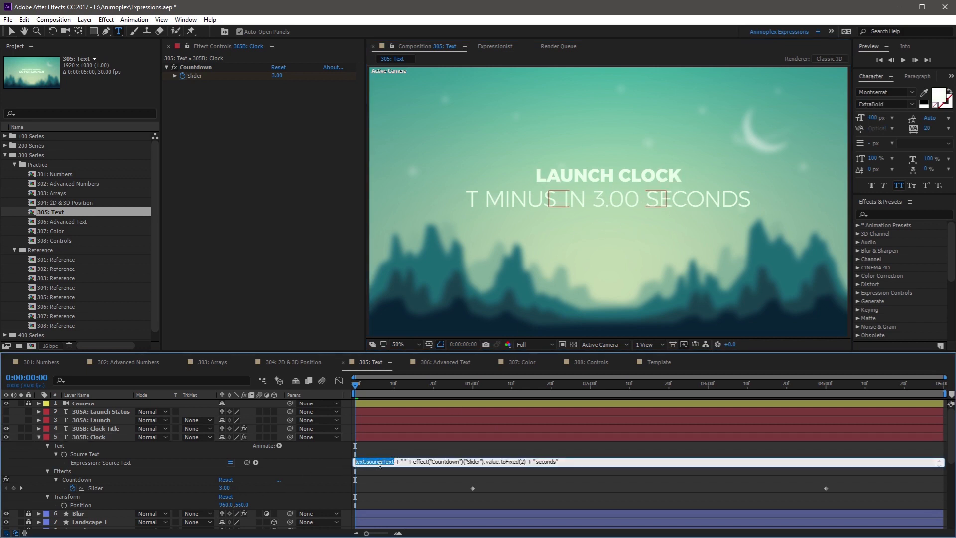